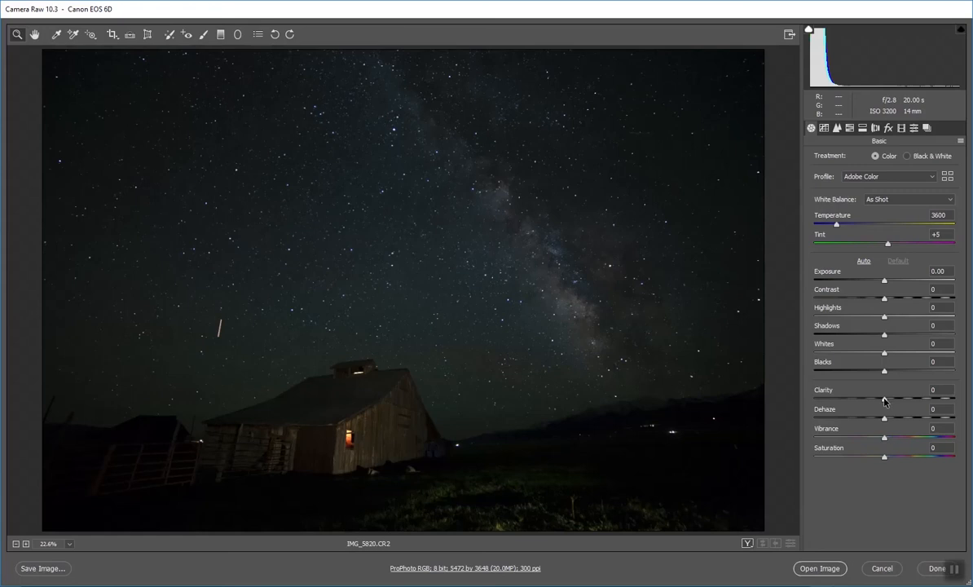
# - Set Clarity to +40 and Dehaze to +25 for the night sky photo
pyautogui.moveTo(886, 398); pyautogui.dragTo(911, 404)
pyautogui.moveTo(911, 403); pyautogui.dragTo(913, 403)
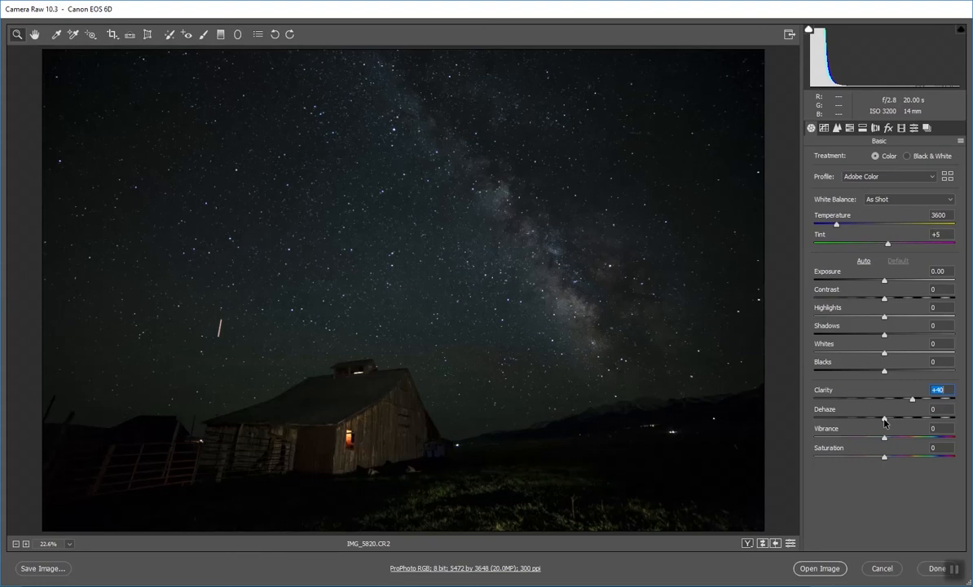
pyautogui.moveTo(886, 421); pyautogui.dragTo(905, 423)
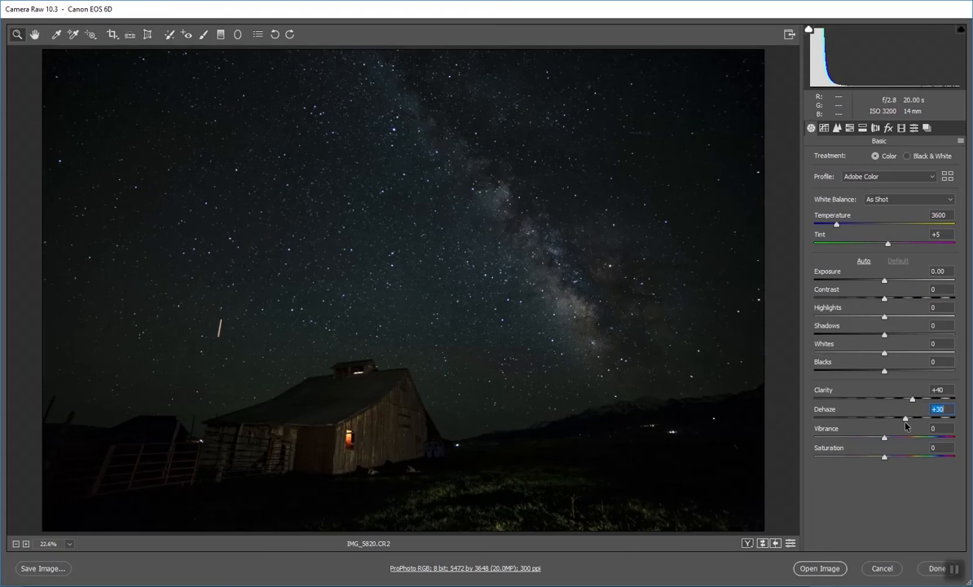
pyautogui.moveTo(906, 425); pyautogui.dragTo(903, 424)
# - Raise Exposure to +0.75 and Contrast to +15
pyautogui.click(884, 282)
pyautogui.moveTo(884, 282); pyautogui.dragTo(894, 282)
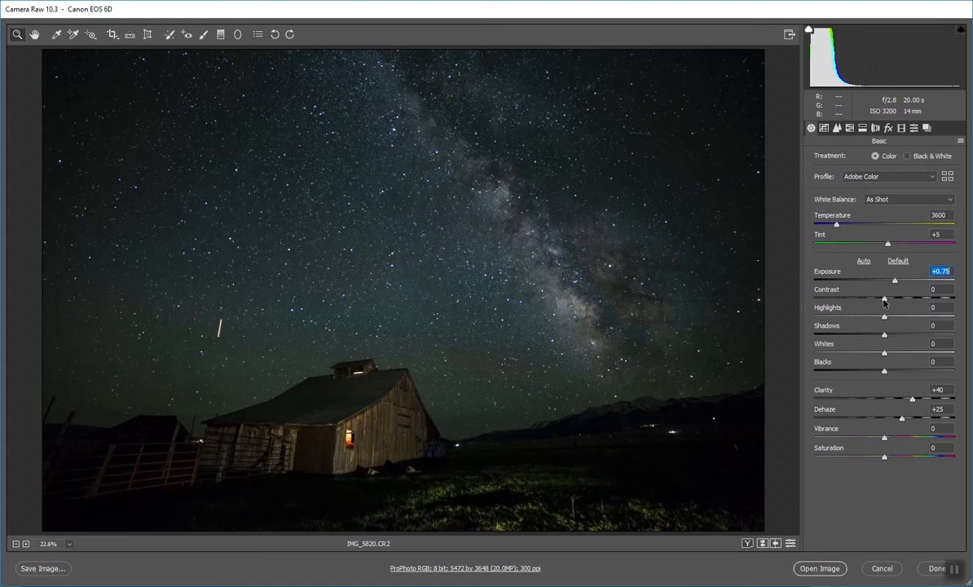
pyautogui.click(884, 299)
pyautogui.moveTo(884, 299); pyautogui.dragTo(891, 303)
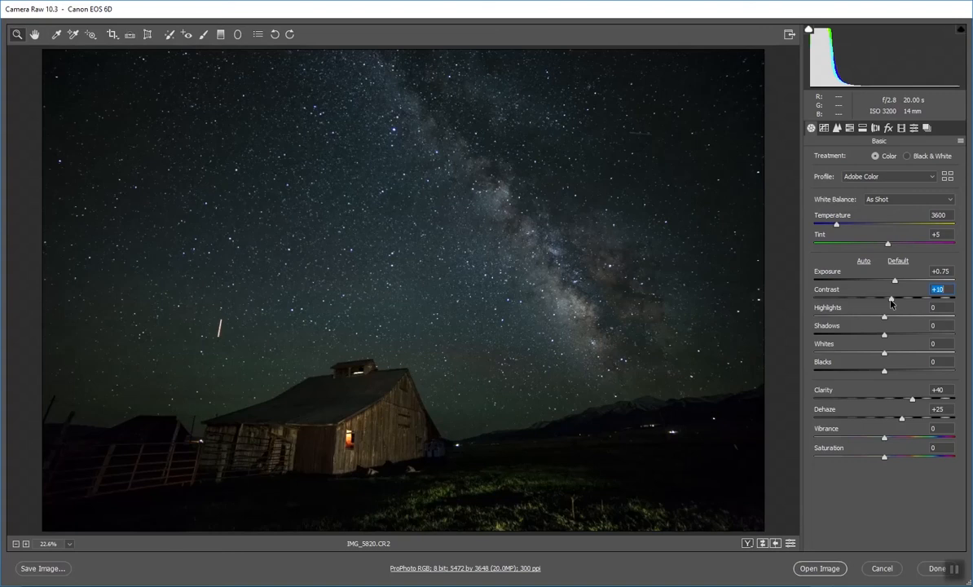
pyautogui.moveTo(891, 302); pyautogui.dragTo(892, 305)
pyautogui.moveTo(895, 307); pyautogui.dragTo(895, 306)
pyautogui.press('Tab')
# - Set Highlights to +25 and Shadows to +15
pyautogui.moveTo(884, 317); pyautogui.dragTo(901, 329)
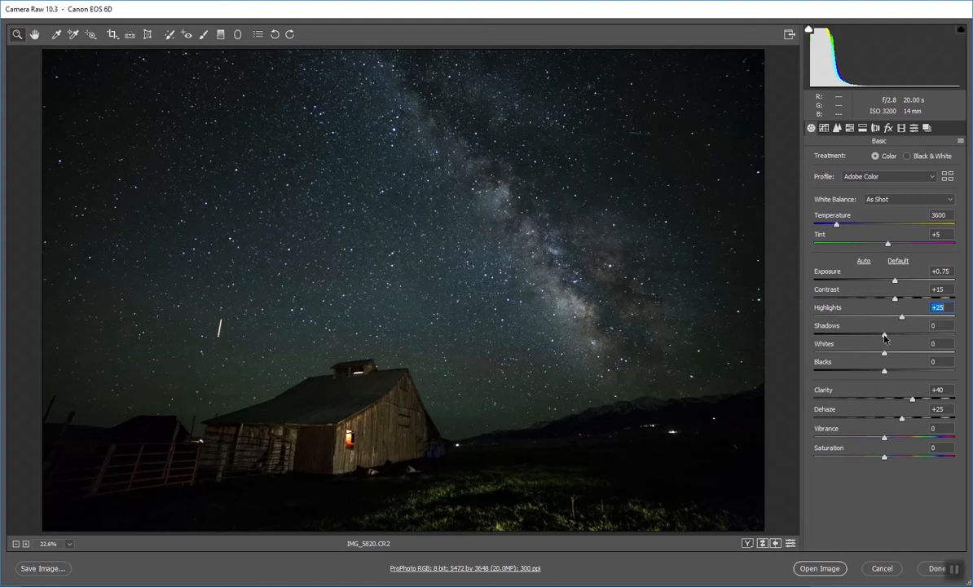
pyautogui.moveTo(886, 338)
pyautogui.mouseDown()
pyautogui.moveTo(903, 336)
pyautogui.moveTo(885, 338)
pyautogui.mouseUp()
pyautogui.moveTo(885, 335); pyautogui.dragTo(895, 341)
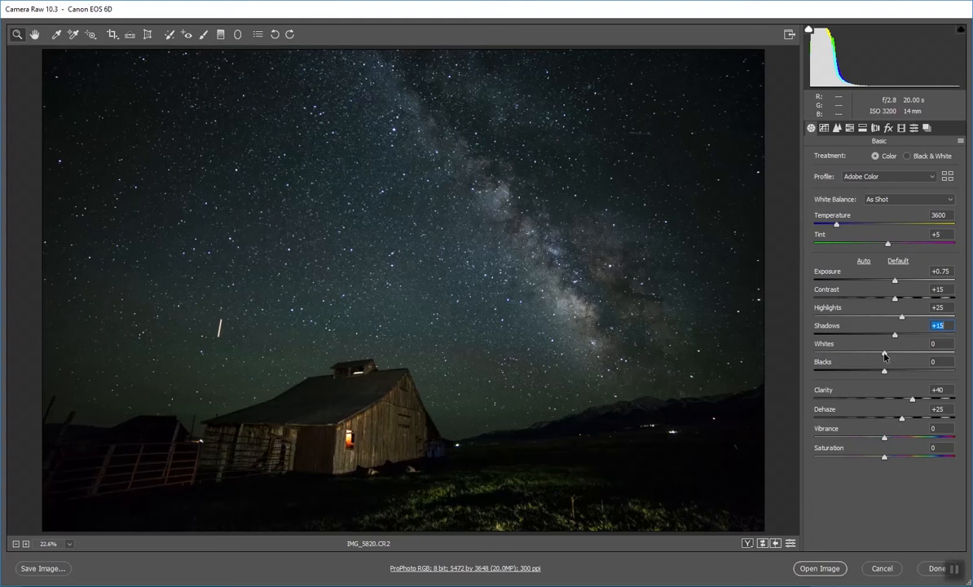
# - Set Whites to +15 and Blacks to 0
pyautogui.moveTo(885, 356); pyautogui.dragTo(906, 364)
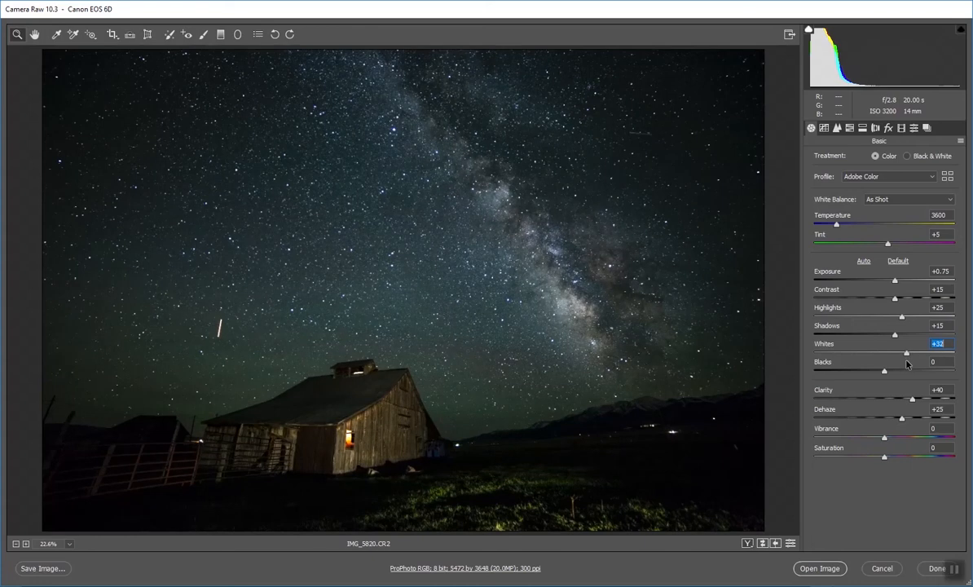
pyautogui.moveTo(906, 365); pyautogui.dragTo(894, 367)
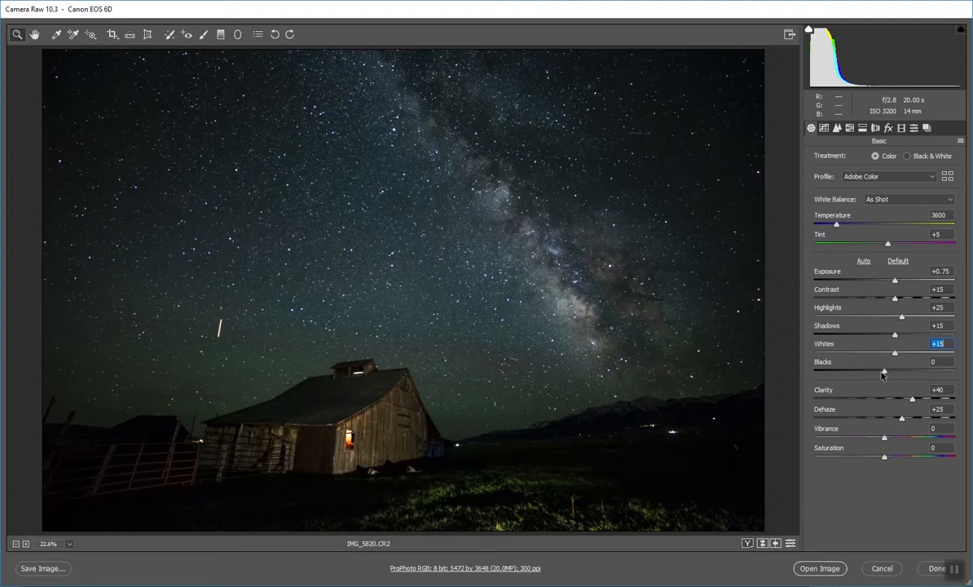
pyautogui.press('Tab')
pyautogui.moveTo(882, 374)
pyautogui.mouseDown()
pyautogui.moveTo(868, 376)
pyautogui.moveTo(887, 377)
pyautogui.mouseUp()
pyautogui.write('0')
# - Turn on Remove Chromatic Aberration in the lens corrections
pyautogui.click(876, 131)
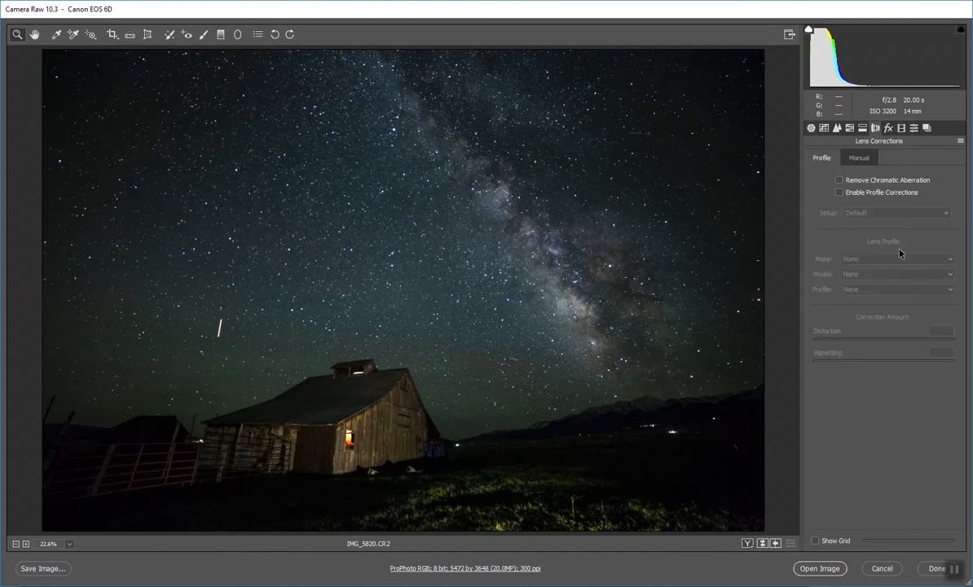
pyautogui.click(840, 180)
# - Compare the photo with and without lens profile corrections, leaving the profile corrections disabled
pyautogui.click(838, 196)
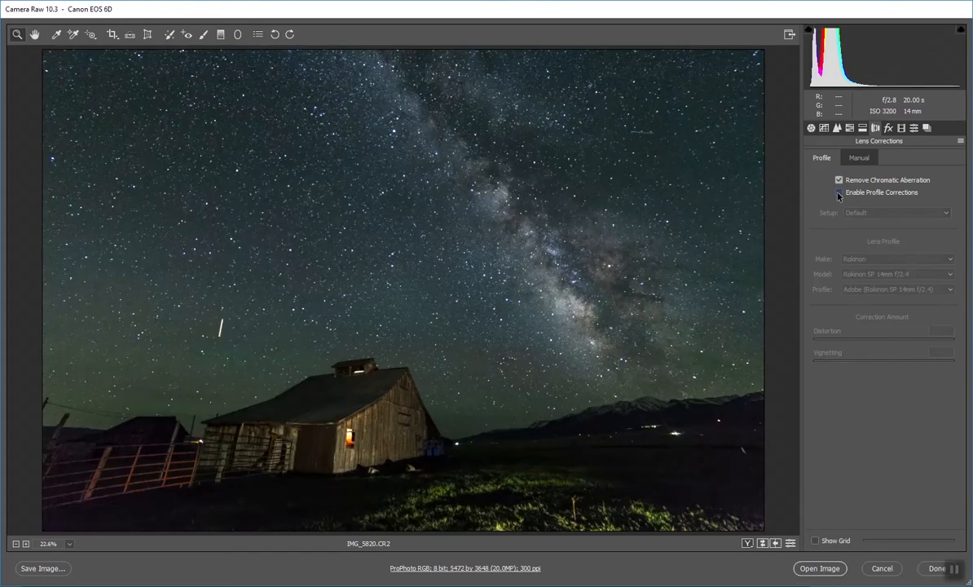
pyautogui.click(838, 195)
pyautogui.click(838, 196)
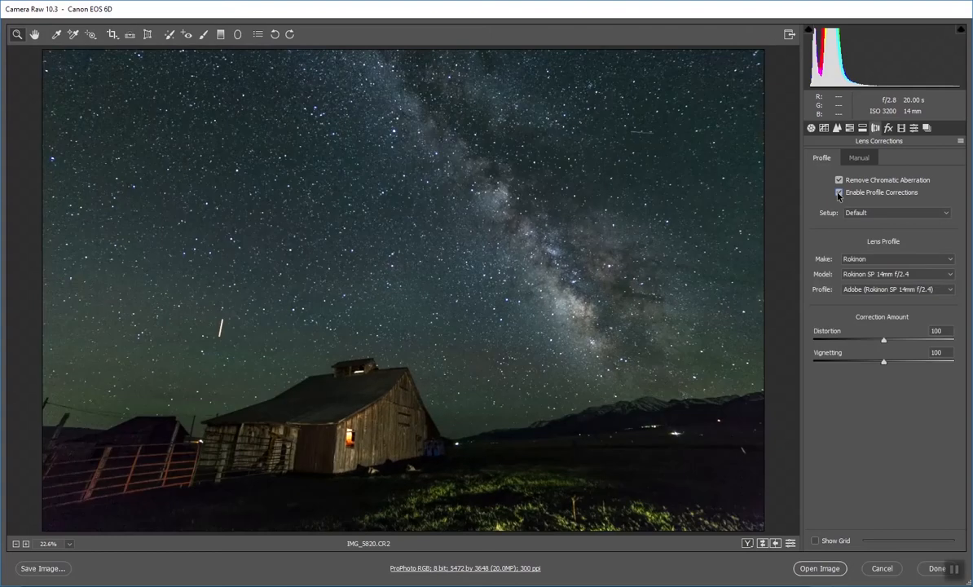
pyautogui.click(838, 195)
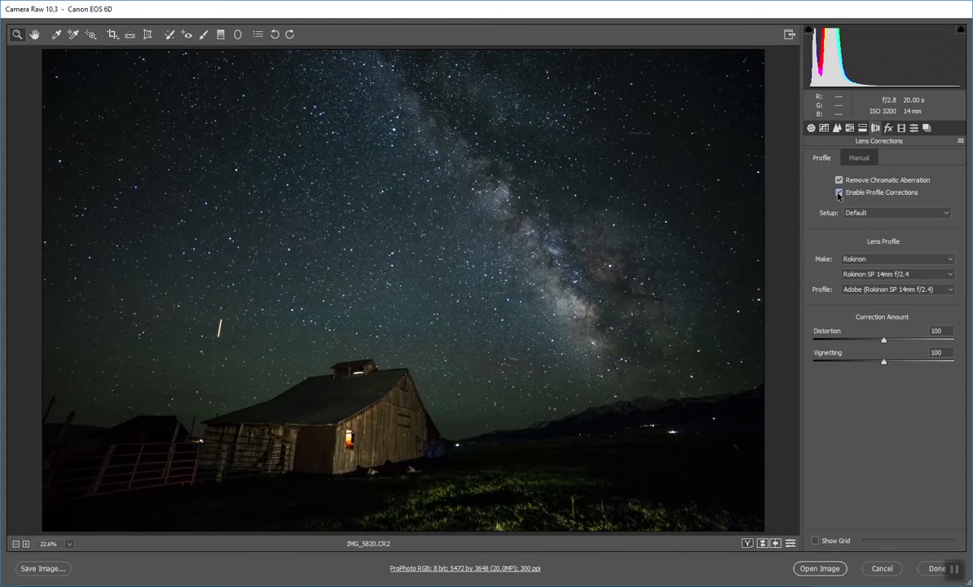
pyautogui.click(838, 195)
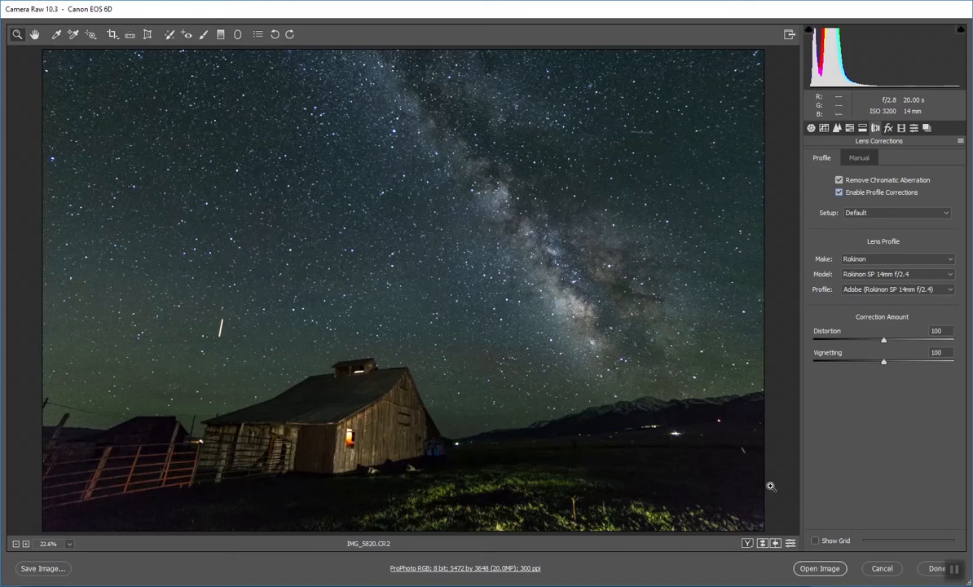
pyautogui.click(840, 193)
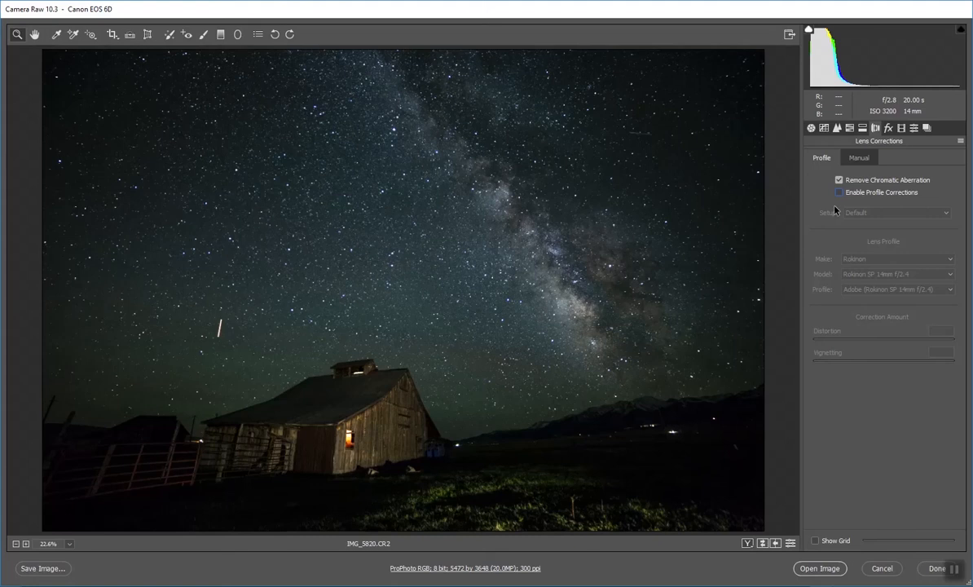
# - Set the luminance noise reduction to 20 and inspect the sky's noise at 100% magnification
pyautogui.click(837, 128)
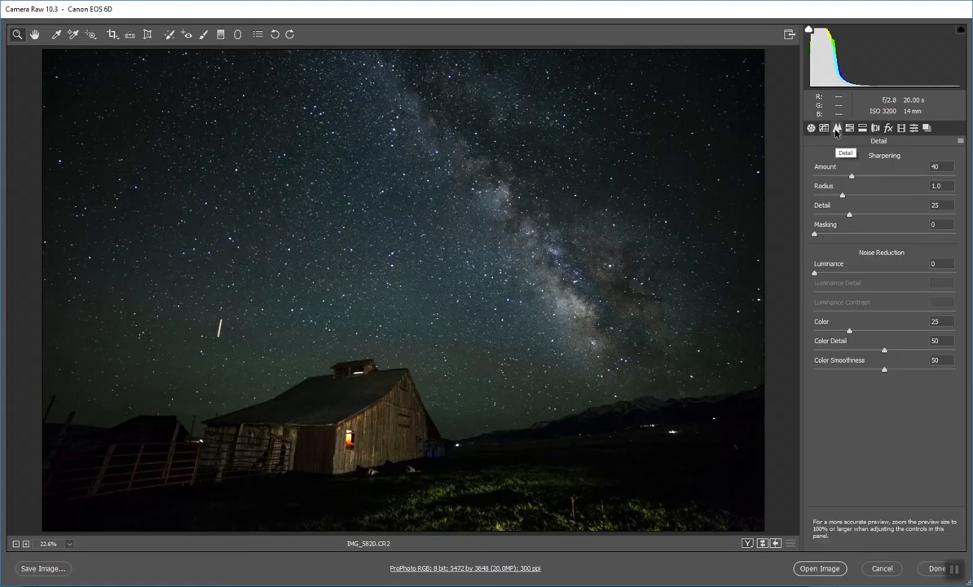
pyautogui.click(814, 273)
pyautogui.moveTo(814, 275); pyautogui.dragTo(842, 275)
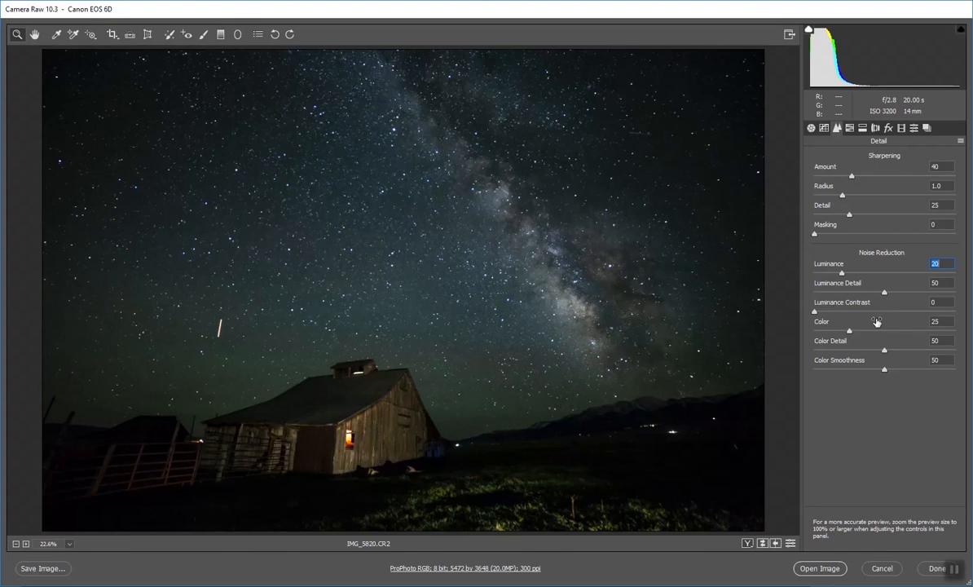
pyautogui.click(71, 545)
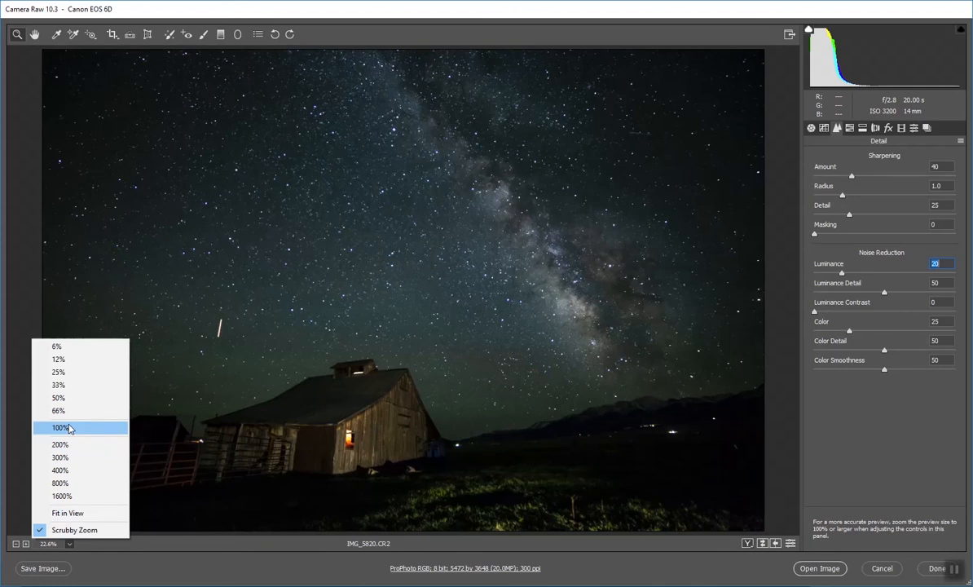
pyautogui.click(69, 429)
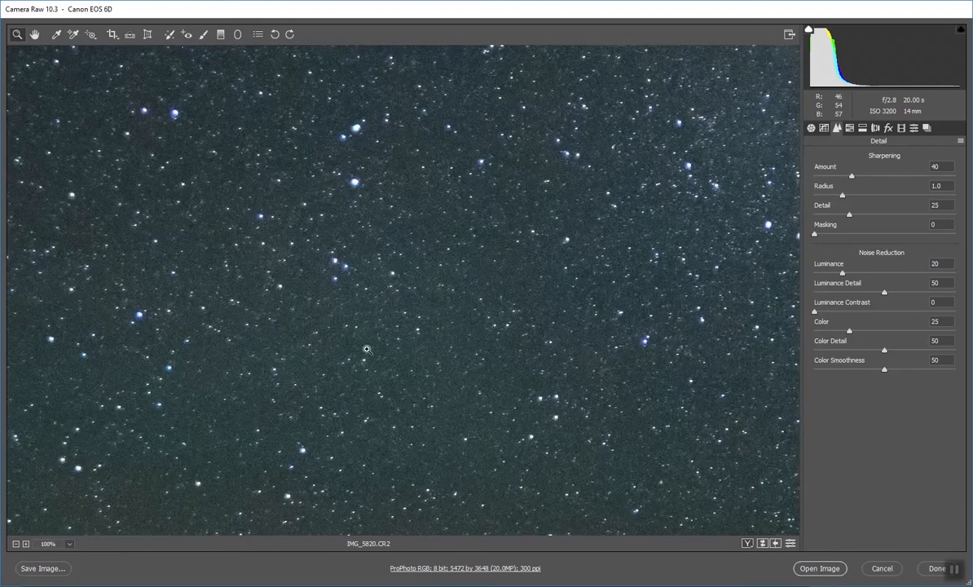
pyautogui.click(70, 544)
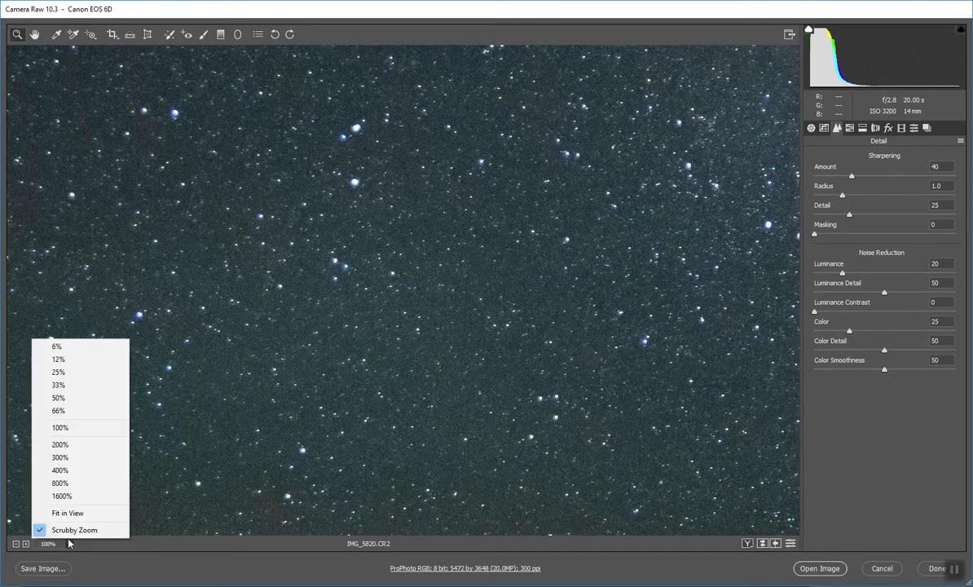
pyautogui.click(67, 516)
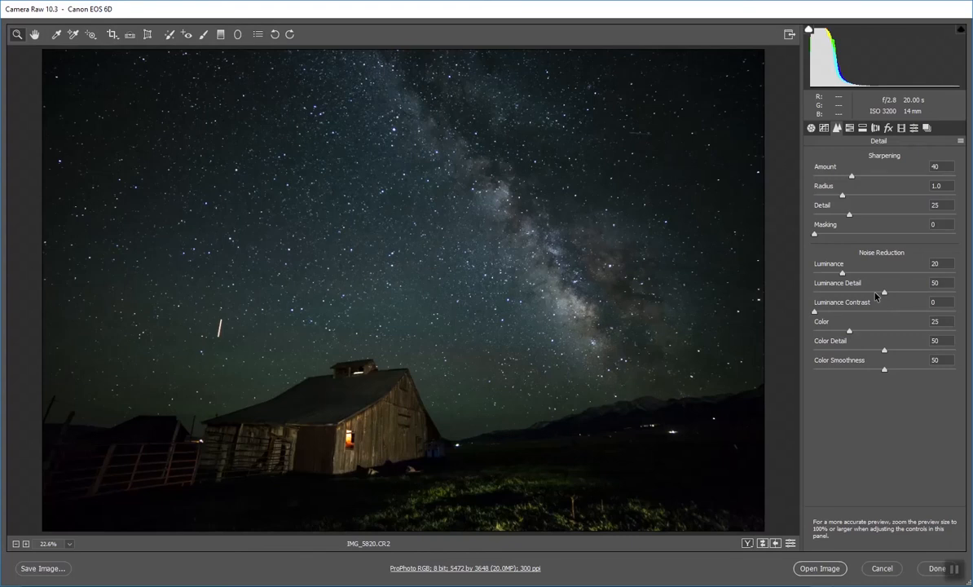
# - Set the sharpening Masking to 60 while previewing the black-and-white mask
pyautogui.press('alt')
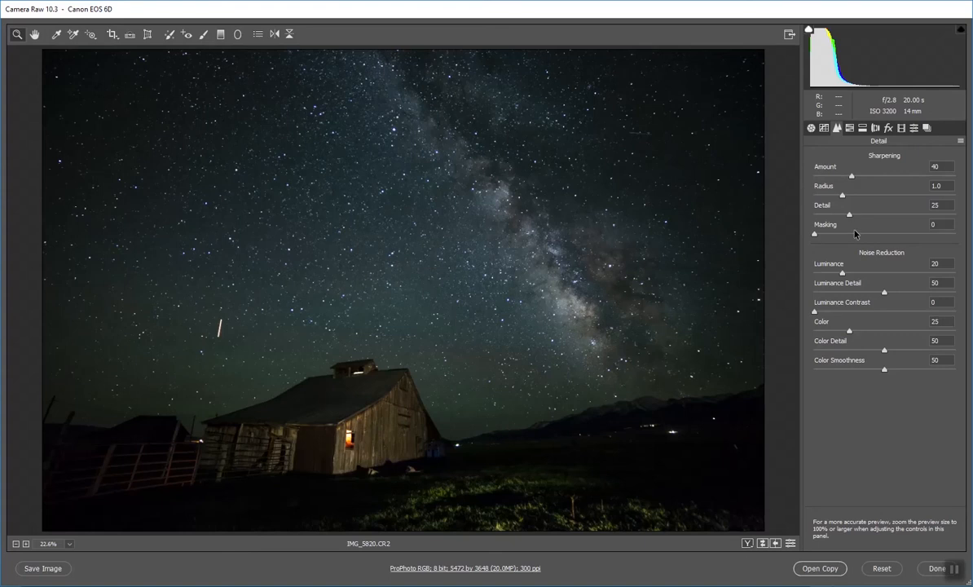
pyautogui.moveTo(815, 240)
pyautogui.mouseDown()
pyautogui.moveTo(893, 235)
pyautogui.moveTo(810, 251)
pyautogui.mouseUp()
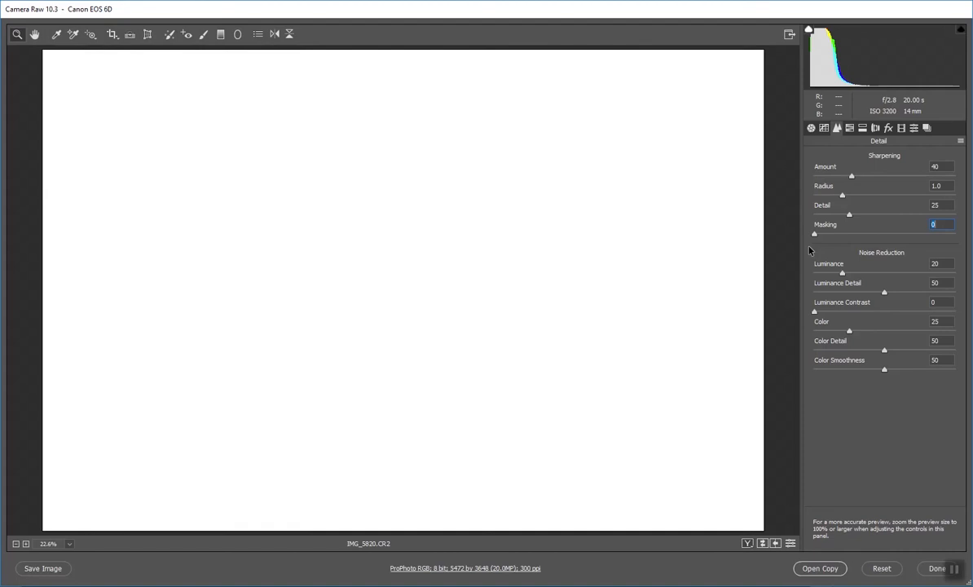
pyautogui.moveTo(809, 250); pyautogui.dragTo(878, 256)
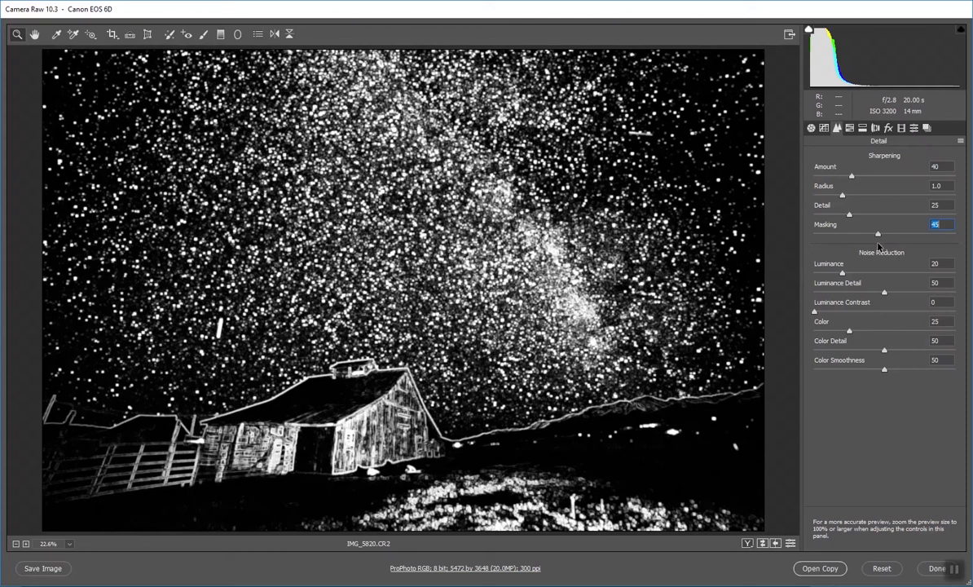
pyautogui.moveTo(878, 244); pyautogui.dragTo(900, 236)
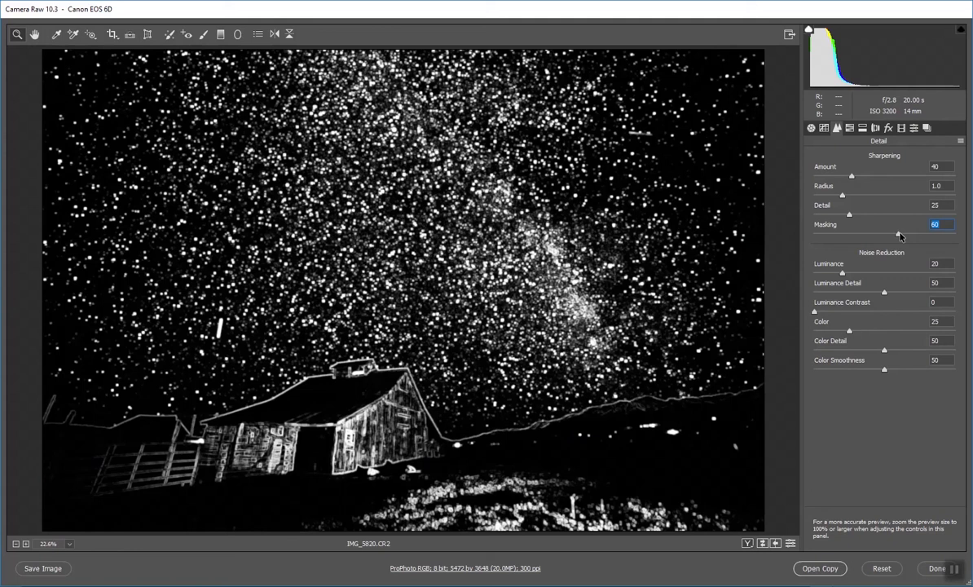
pyautogui.moveTo(900, 235); pyautogui.dragTo(900, 235)
pyautogui.moveTo(900, 235); pyautogui.dragTo(900, 235)
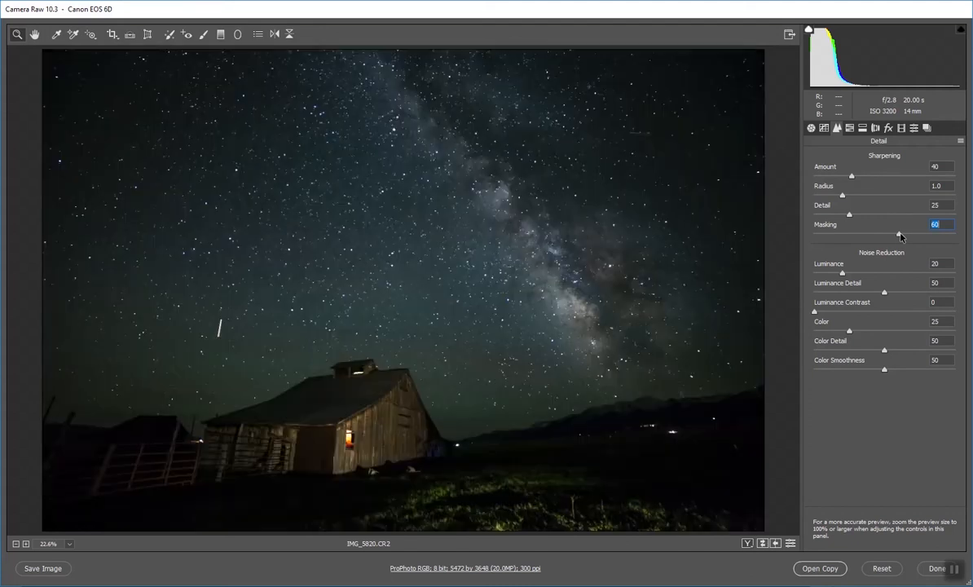
pyautogui.press('alt')
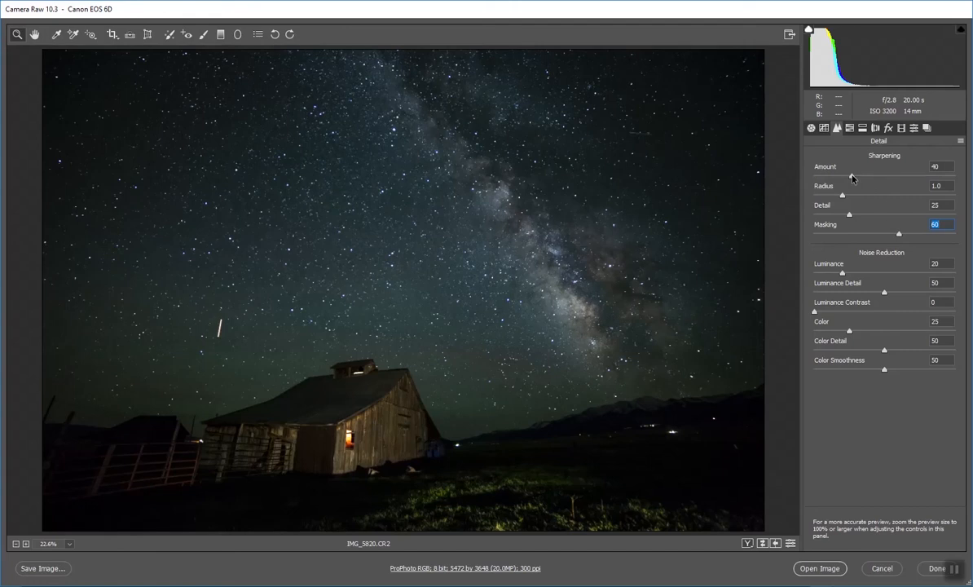
# - Raise the sharpening Amount to 150
pyautogui.click(853, 177)
pyautogui.moveTo(852, 178); pyautogui.dragTo(957, 177)
pyautogui.moveTo(955, 178)
pyautogui.mouseDown()
pyautogui.moveTo(817, 178)
pyautogui.moveTo(954, 178)
pyautogui.mouseUp()
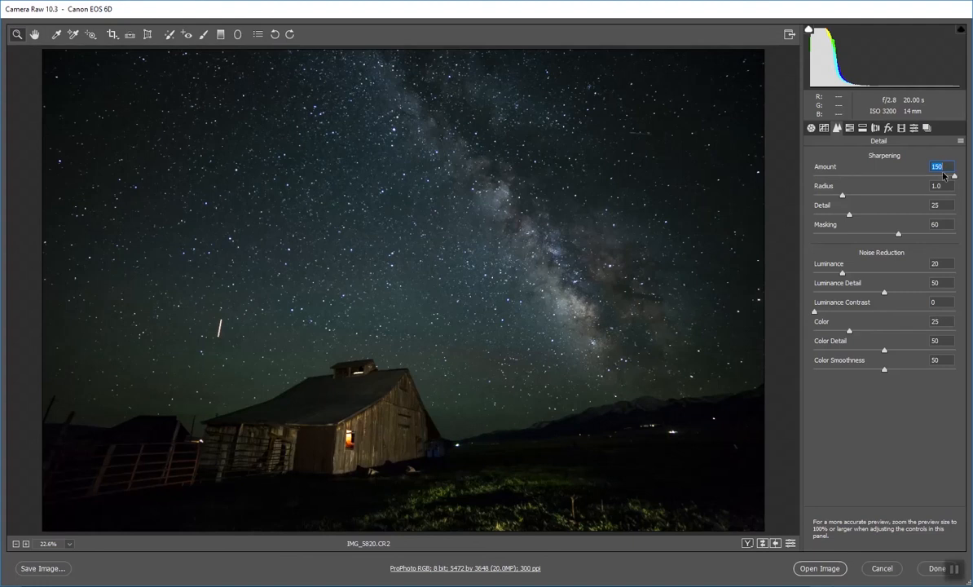
# - Set Vibrance to +25 and cool the white balance Temperature to 3200
pyautogui.click(811, 128)
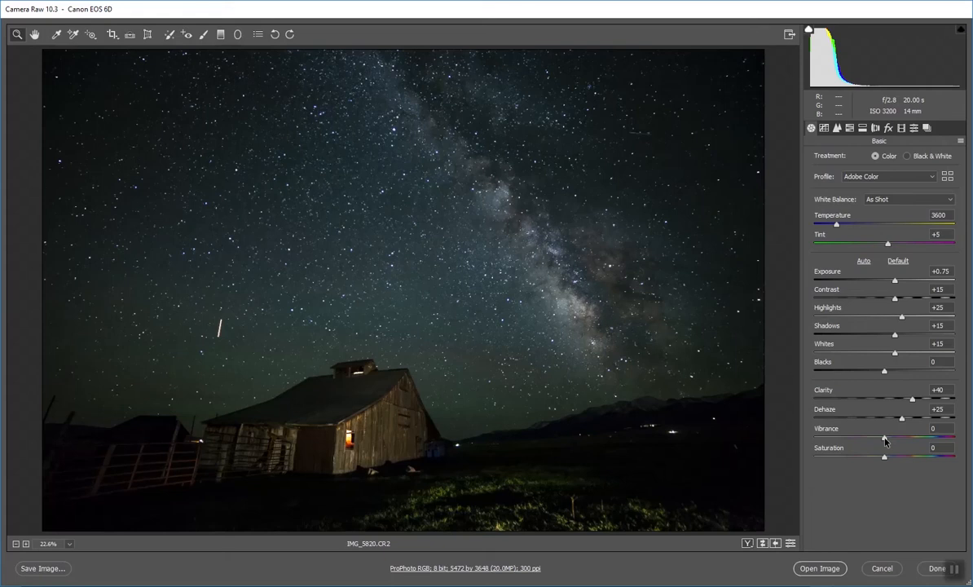
pyautogui.moveTo(886, 440)
pyautogui.mouseDown()
pyautogui.moveTo(907, 446)
pyautogui.moveTo(901, 440)
pyautogui.mouseUp()
pyautogui.click(836, 226)
pyautogui.moveTo(836, 226); pyautogui.dragTo(832, 226)
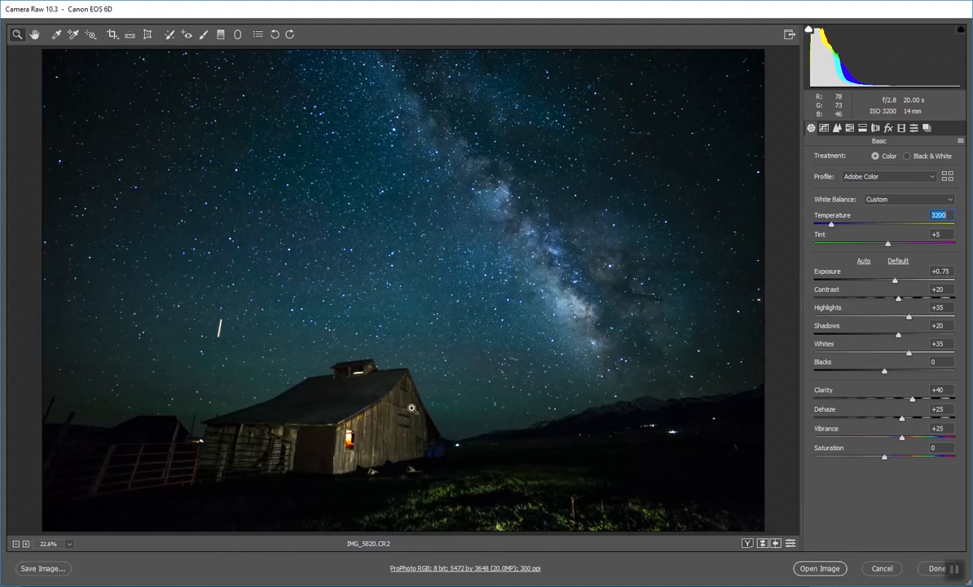
# - Brighten the colours of the barn's wooden wall with the Targeted Adjustment tool set to Luminance
pyautogui.click(849, 131)
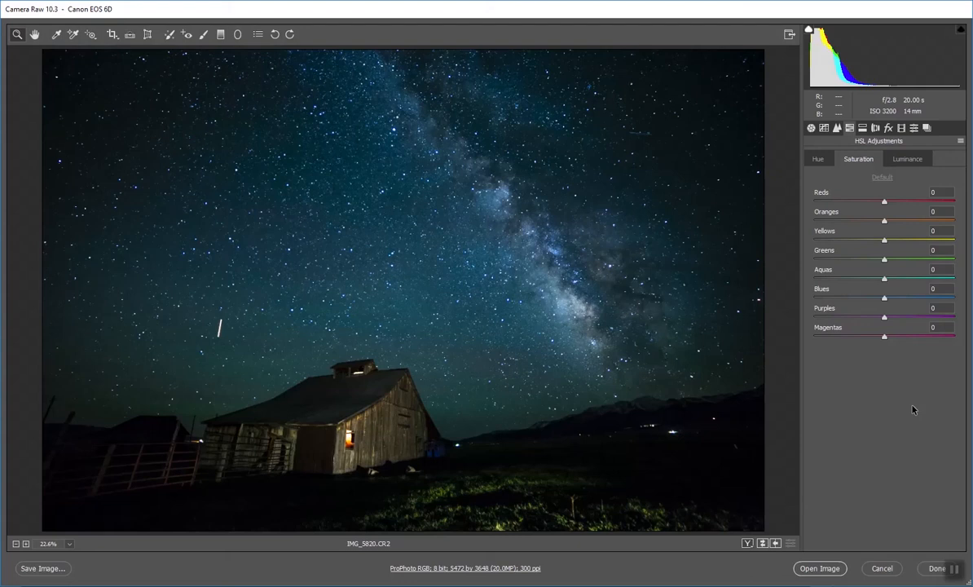
pyautogui.click(905, 161)
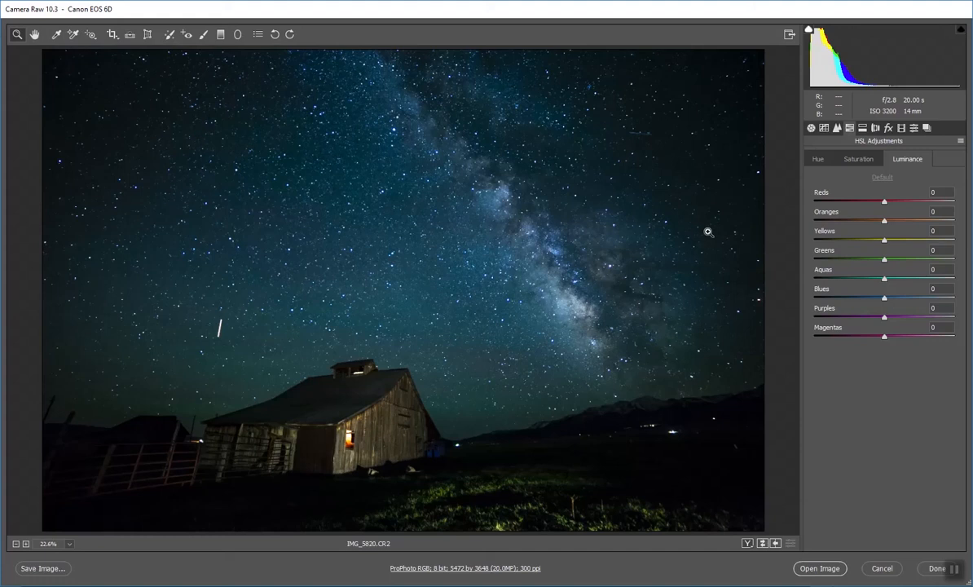
pyautogui.click(91, 37)
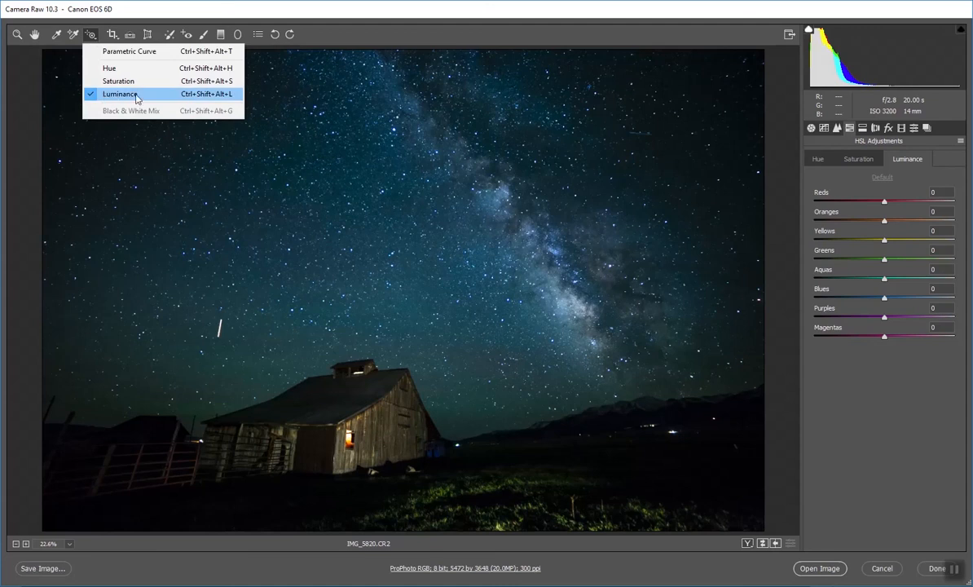
pyautogui.click(377, 428)
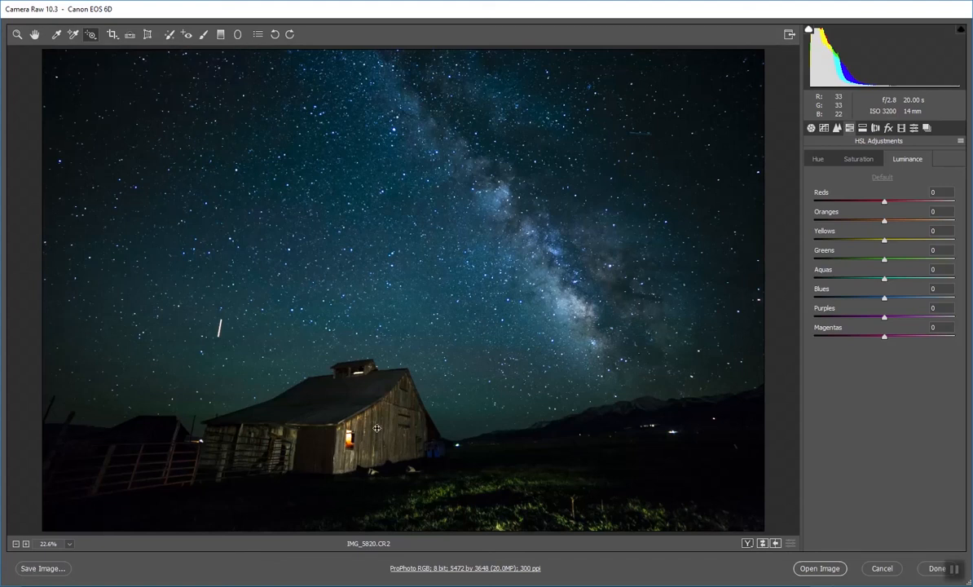
pyautogui.moveTo(377, 428)
pyautogui.mouseDown()
pyautogui.moveTo(379, 390)
pyautogui.moveTo(372, 418)
pyautogui.mouseUp()
# - Lower the Yellows luminance to about -14 and raise the Yellows saturation in the HSL adjustments
pyautogui.click(897, 241)
pyautogui.moveTo(897, 243); pyautogui.dragTo(861, 254)
pyautogui.moveTo(898, 248); pyautogui.dragTo(877, 249)
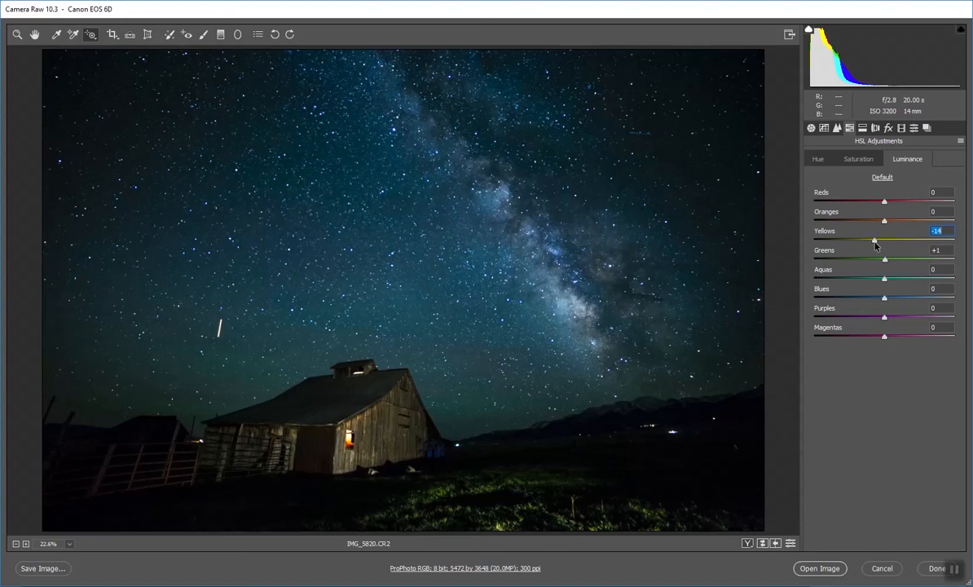
pyautogui.moveTo(878, 250); pyautogui.dragTo(871, 242)
pyautogui.click(860, 160)
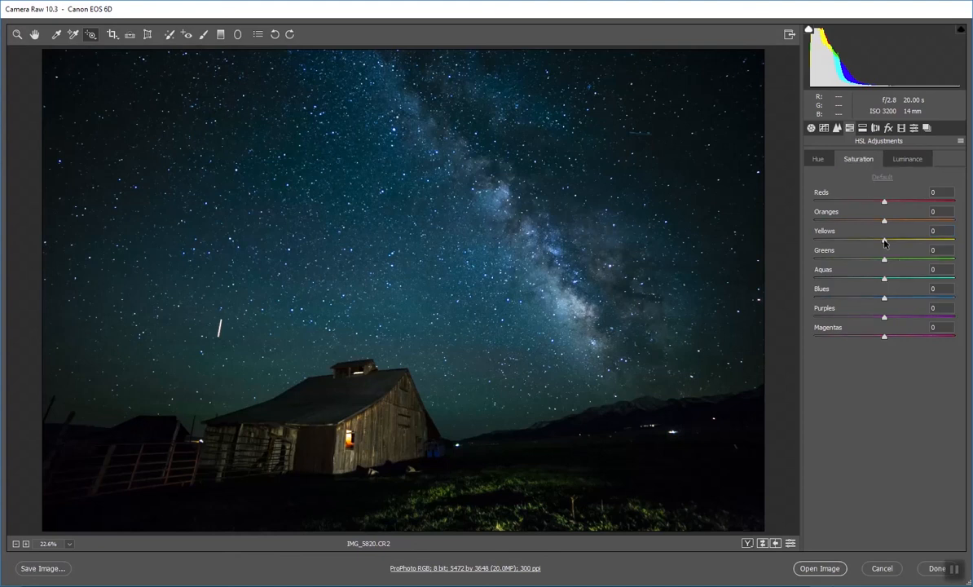
pyautogui.moveTo(885, 240)
pyautogui.mouseDown()
pyautogui.moveTo(905, 241)
pyautogui.moveTo(877, 241)
pyautogui.moveTo(901, 249)
pyautogui.mouseUp()
# - Return to the basic adjustments and compare the edited photo with the unedited original
pyautogui.click(811, 129)
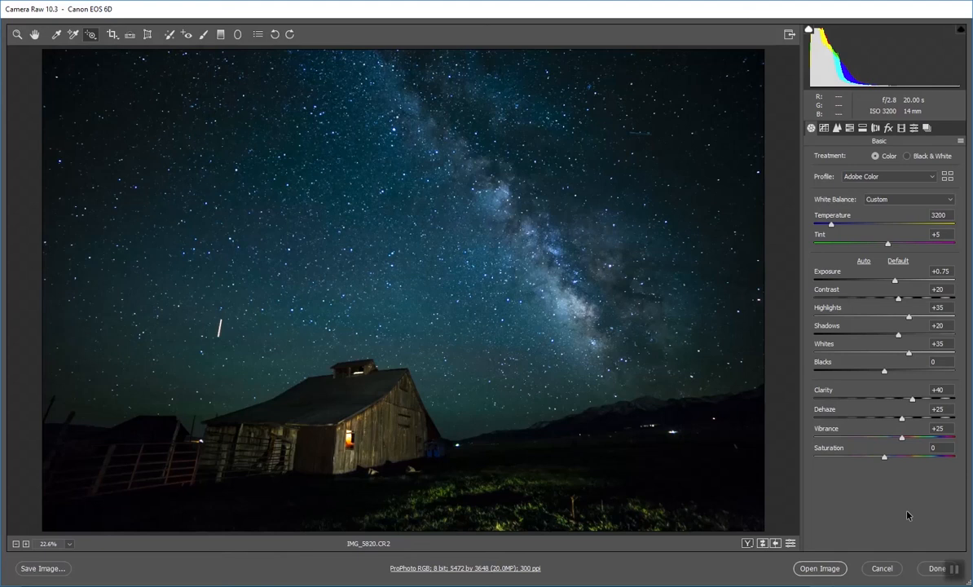
pyautogui.press('p')
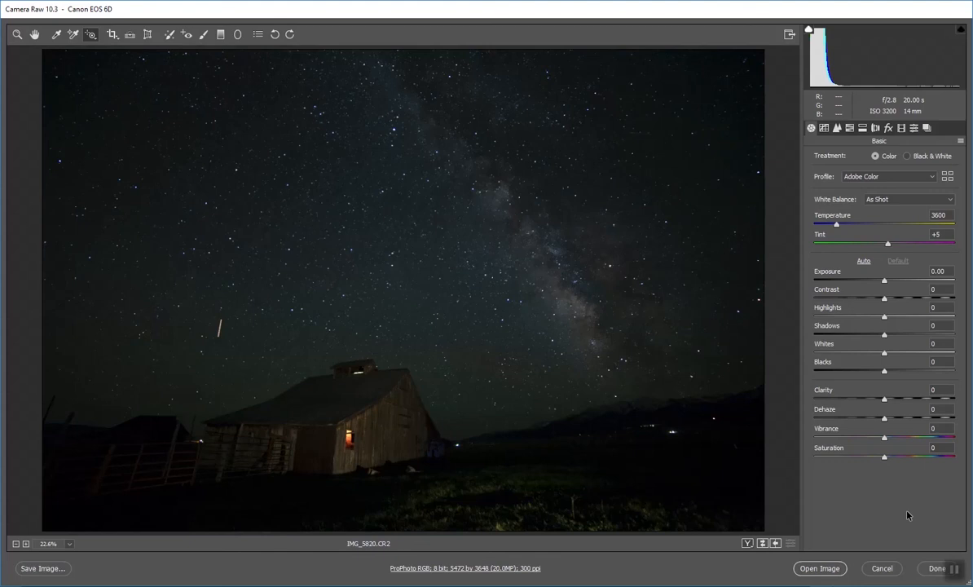
pyautogui.press('p')
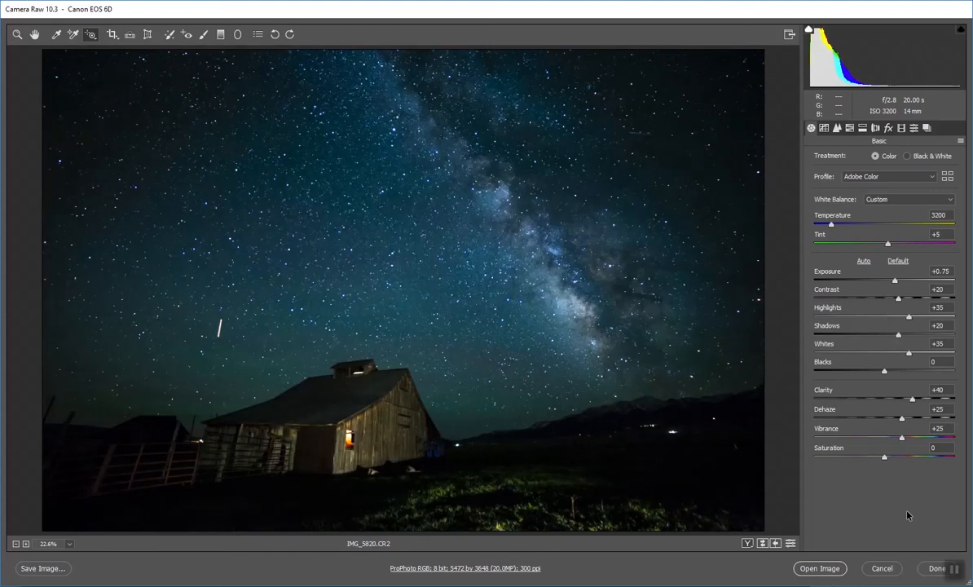